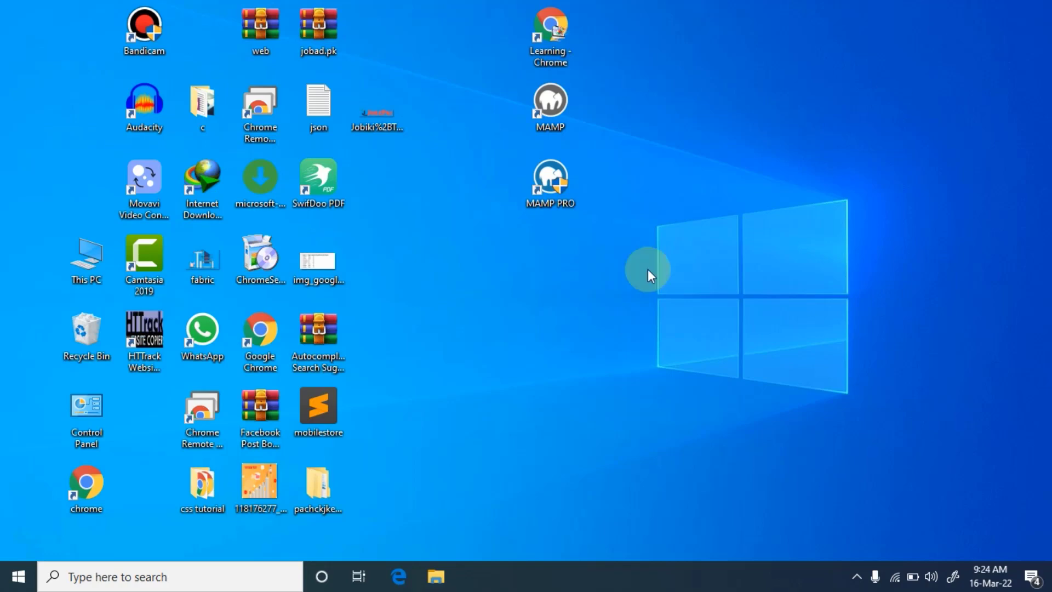
View the img_google_sheets_and screenshot in Photos, then minimize the viewer.
left_click(333, 257)
double_click(334, 257)
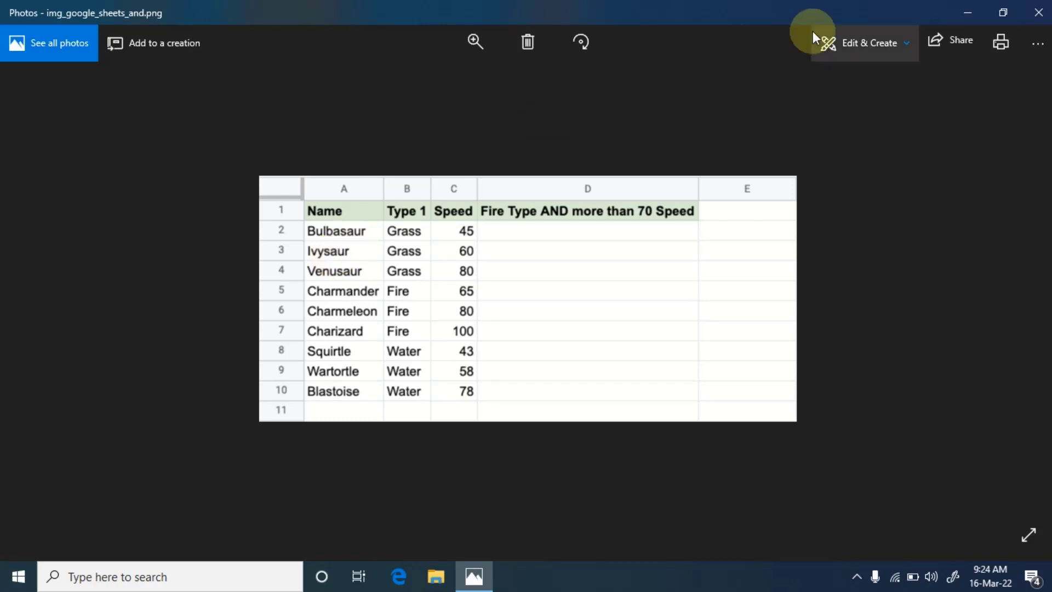
left_click(968, 12)
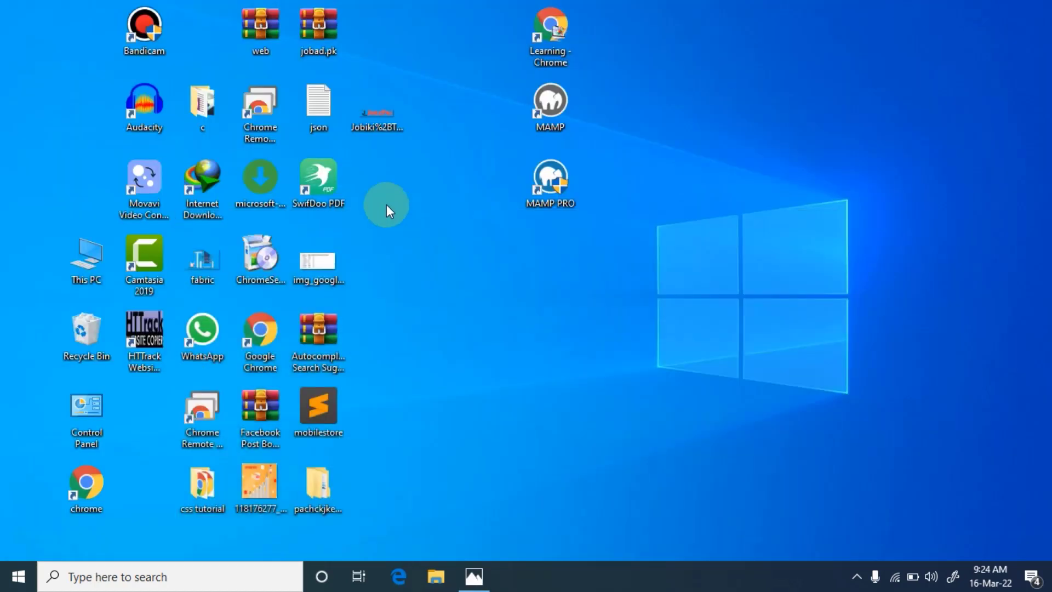
Launch SwifDoo PDF from its desktop shortcut.
double_click(339, 191)
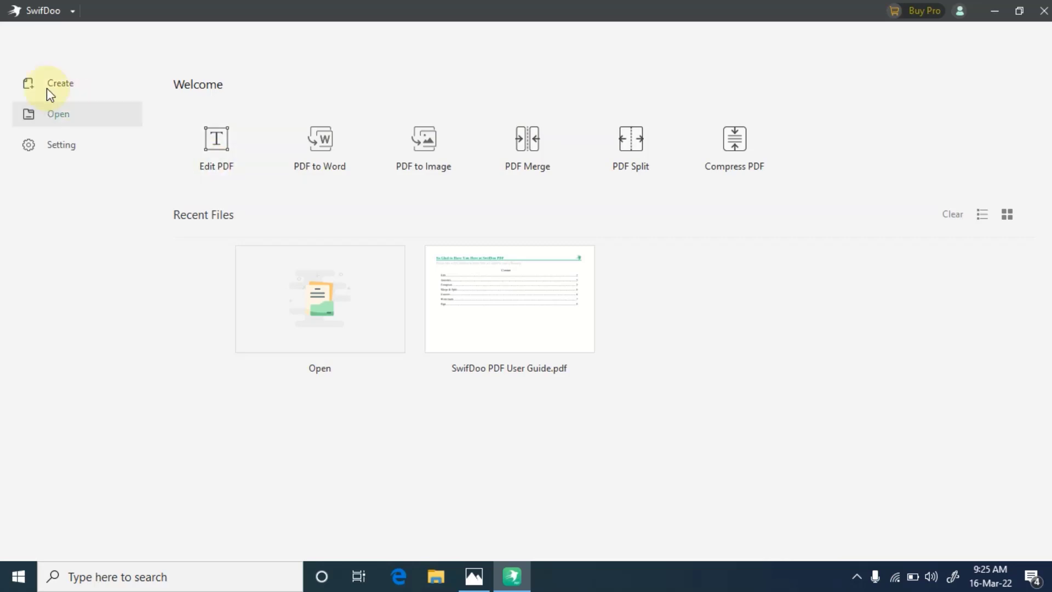
Open the Desktop image img_google_sheets_and in SwifDoo, with the file filter set to All files.
left_click(284, 280)
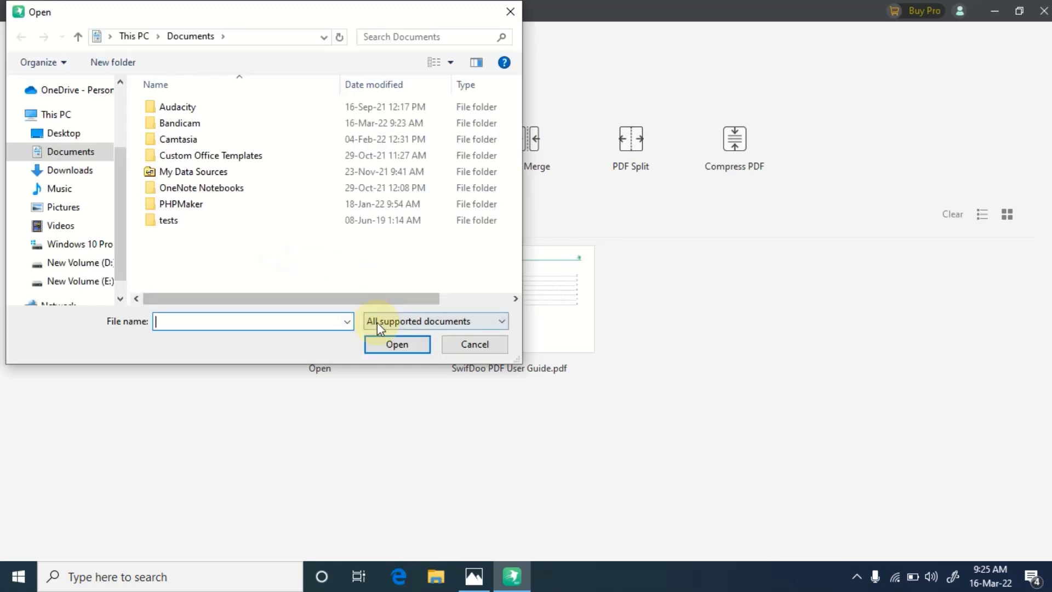
left_click(379, 324)
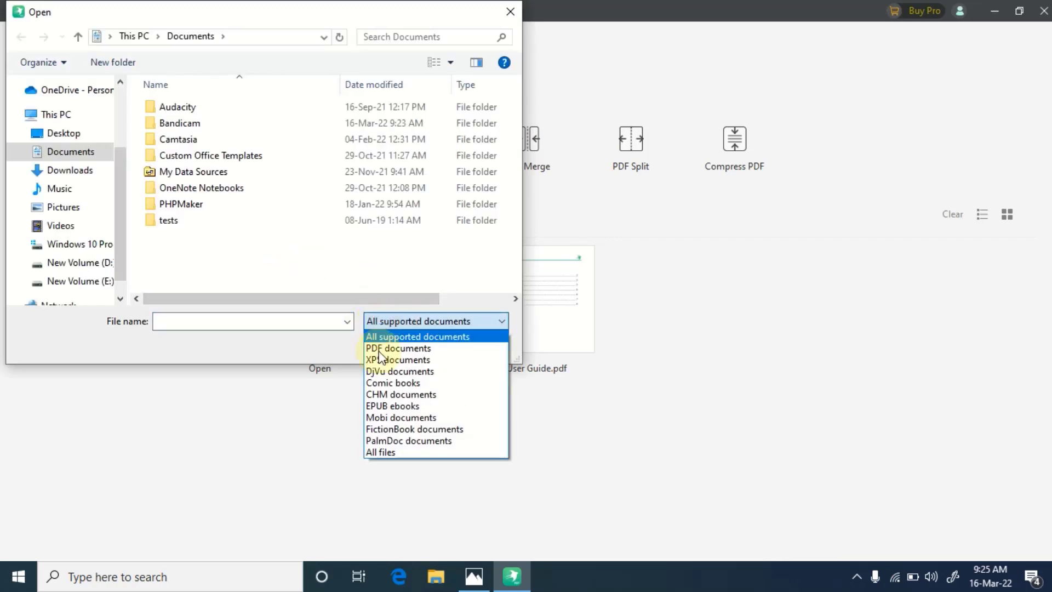
left_click(382, 453)
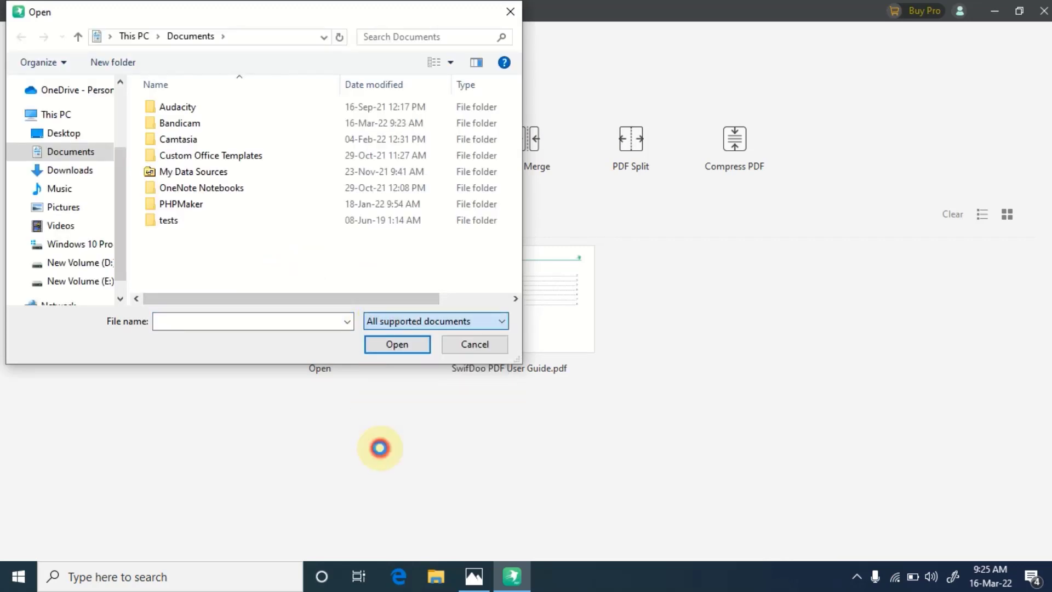
left_click(76, 136)
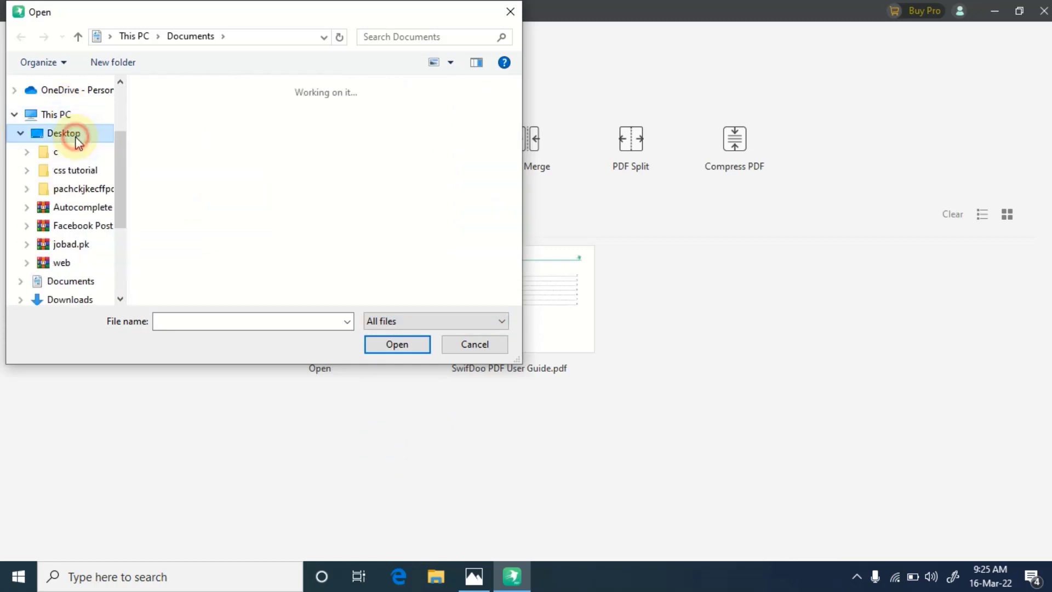
scroll(433, 224, "down", 5)
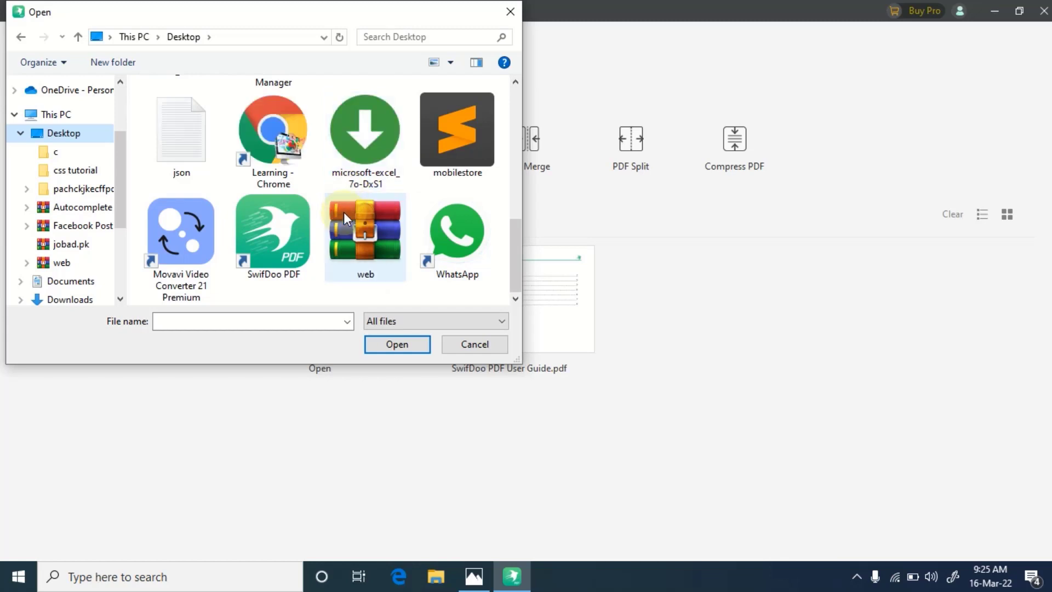
scroll(344, 213, "up", 3)
scroll(343, 212, "up", 2)
scroll(343, 213, "down", 2)
scroll(343, 212, "up", 1)
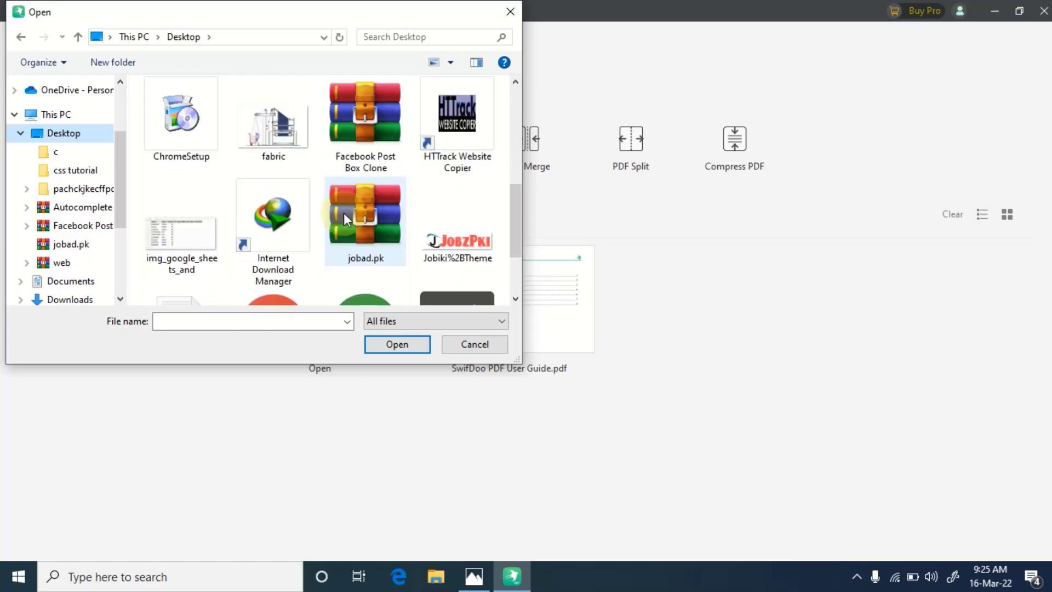
double_click(190, 201)
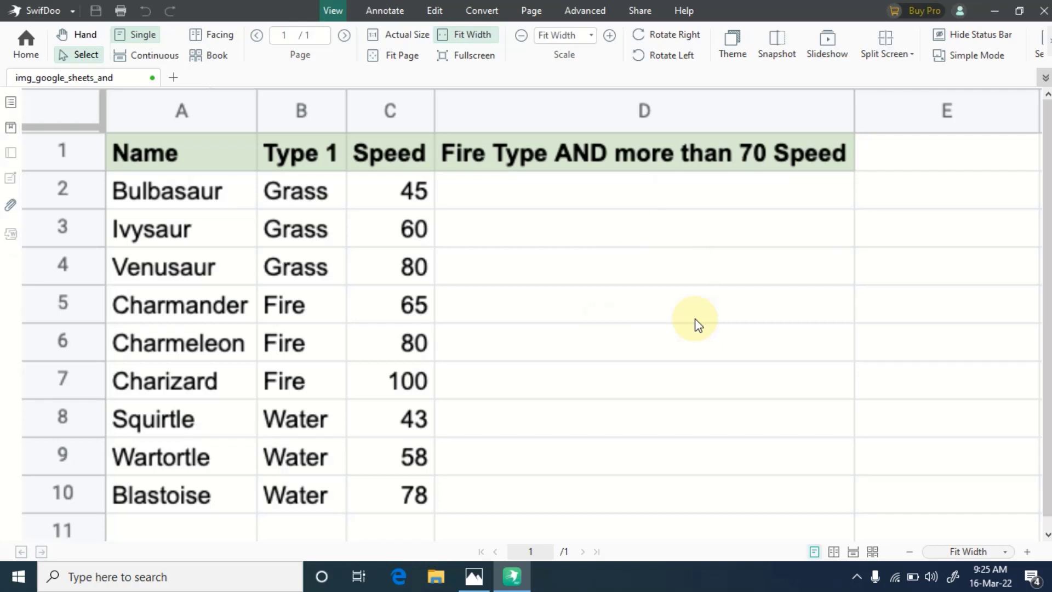
Convert the img_google_sheets_and image into a PDF with the Convert tools' Image to PDF.
left_click(479, 13)
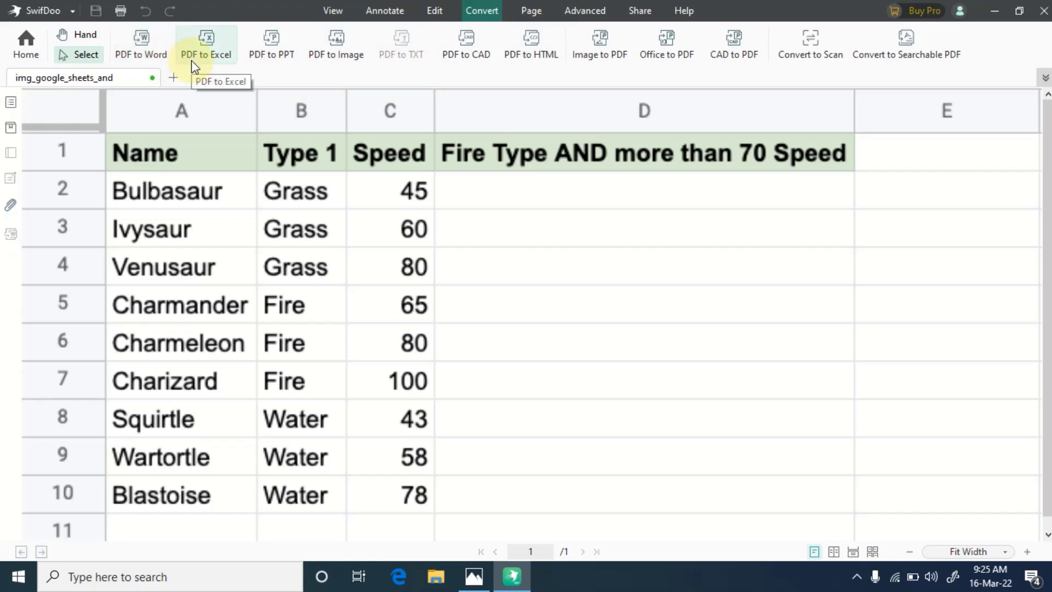
left_click(610, 57)
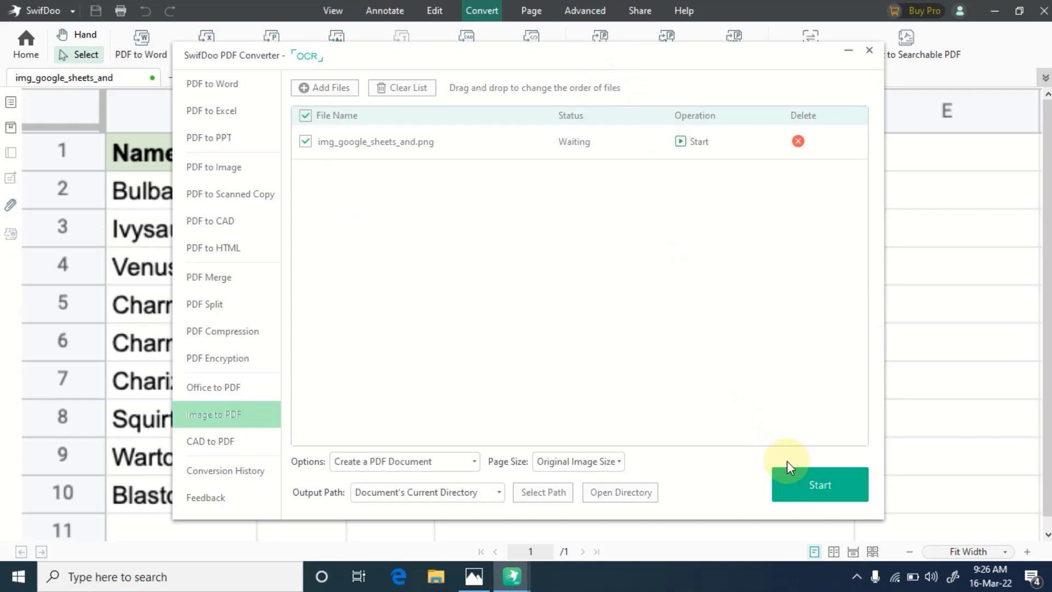
left_click(796, 475)
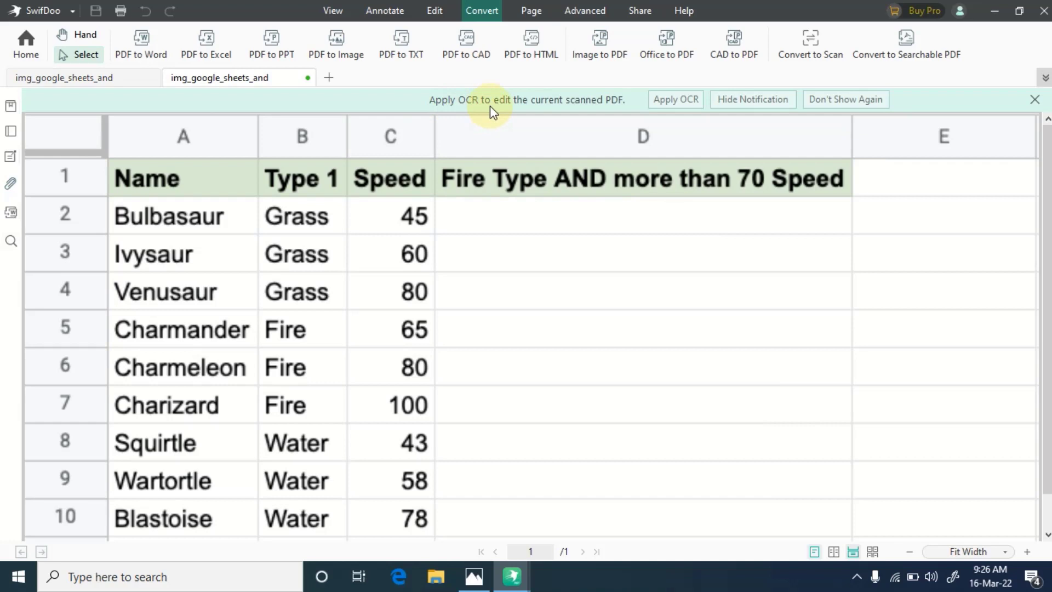
Run OCR on the current page, outputting Text with Original Formatting.
left_click(665, 101)
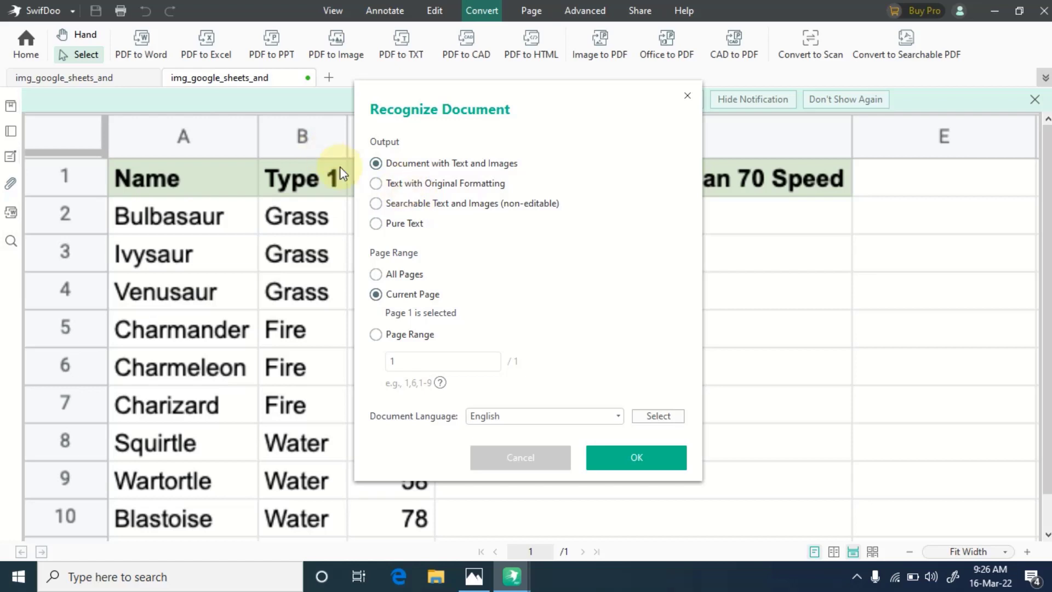
left_click(376, 183)
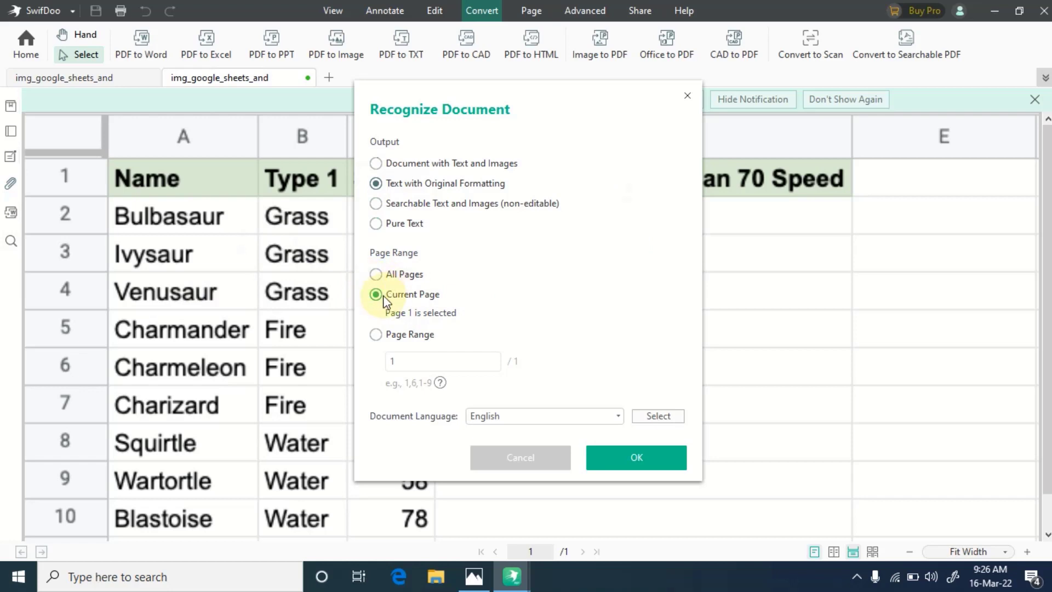
left_click(622, 457)
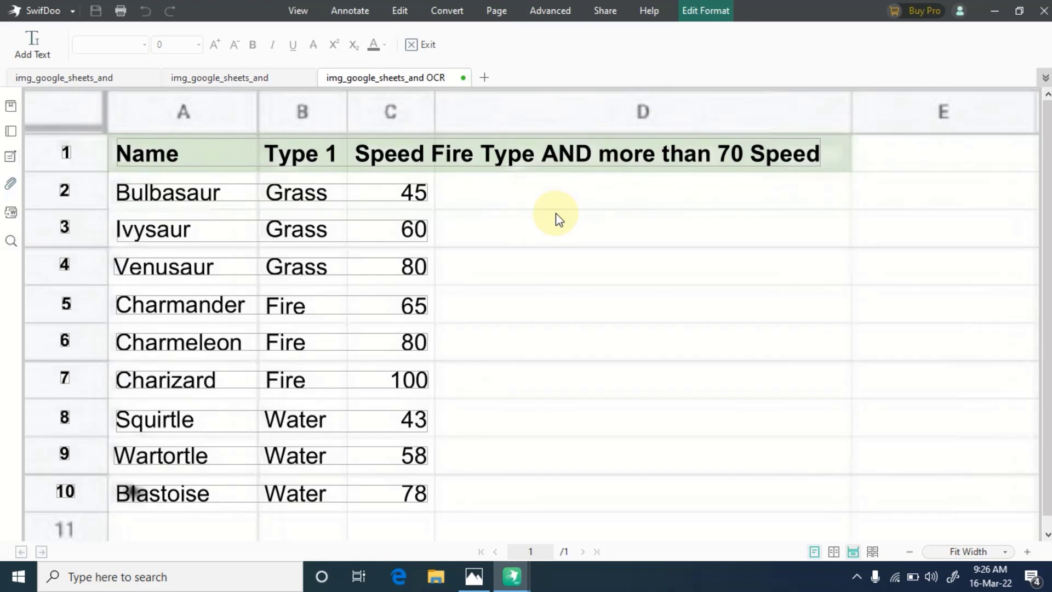
Edit the recognized header text so the second column reads 'Type 2' instead of 'Type 1'.
left_click(416, 196)
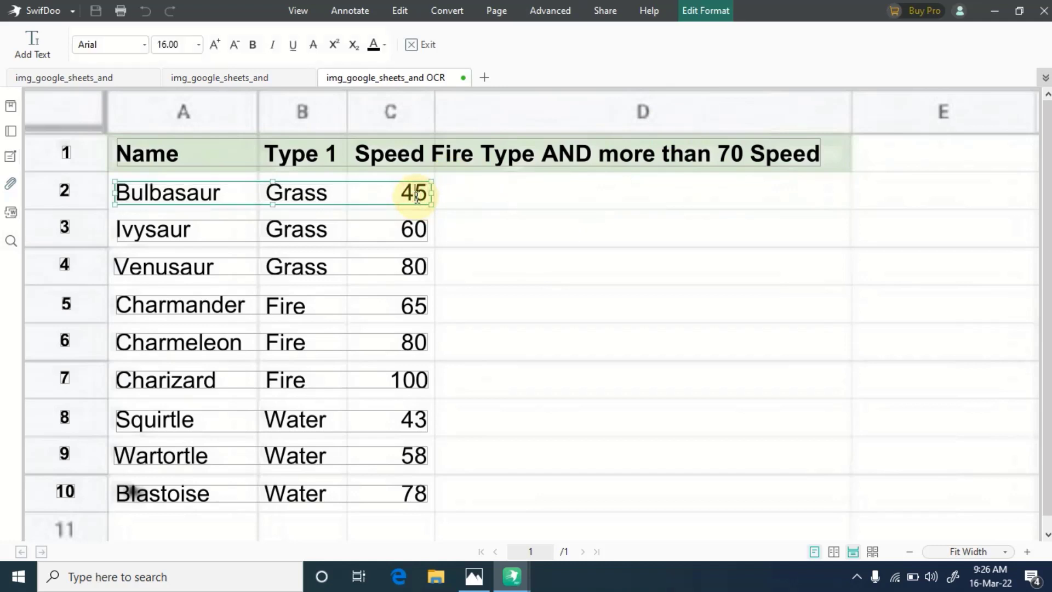
left_click(156, 154)
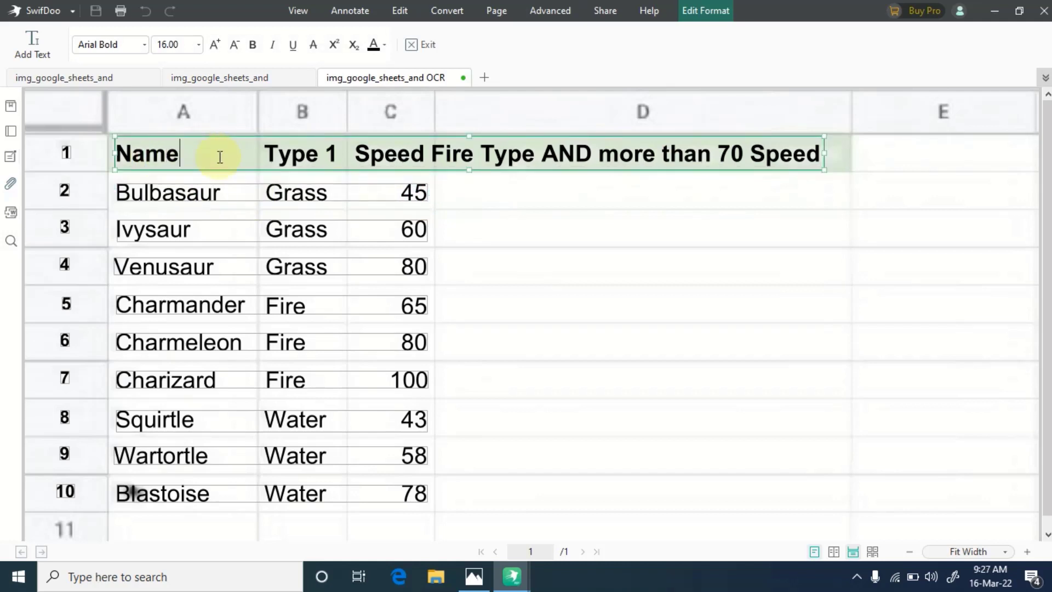
type("s")
key("BackSpace")
key("Right")
key("Right")
key("Right")
key("Right")
key("Right")
key("Right")
key("Right")
key("Left")
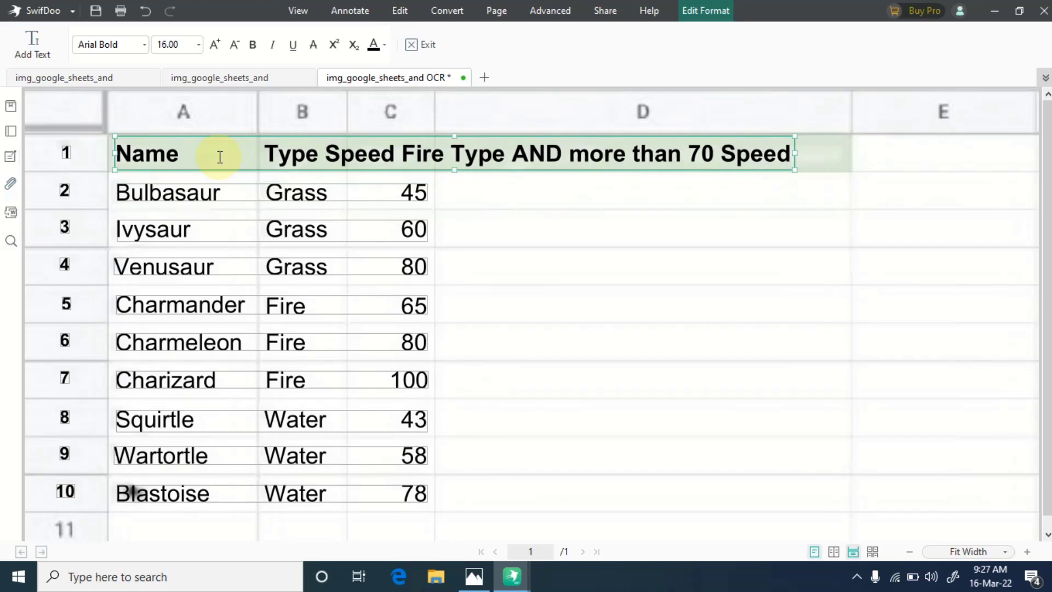
type("2")
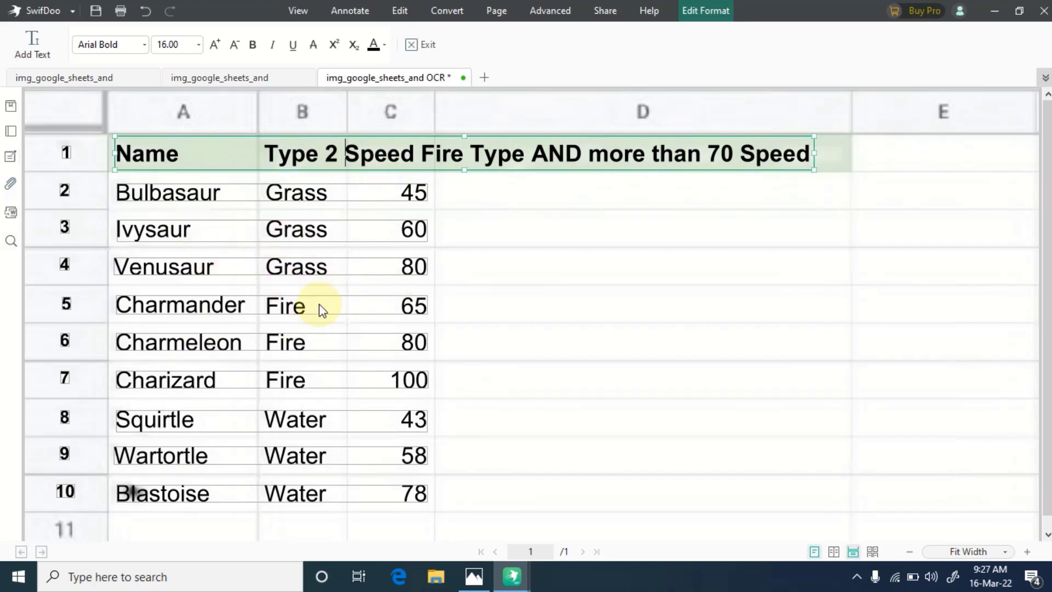
left_click(464, 10)
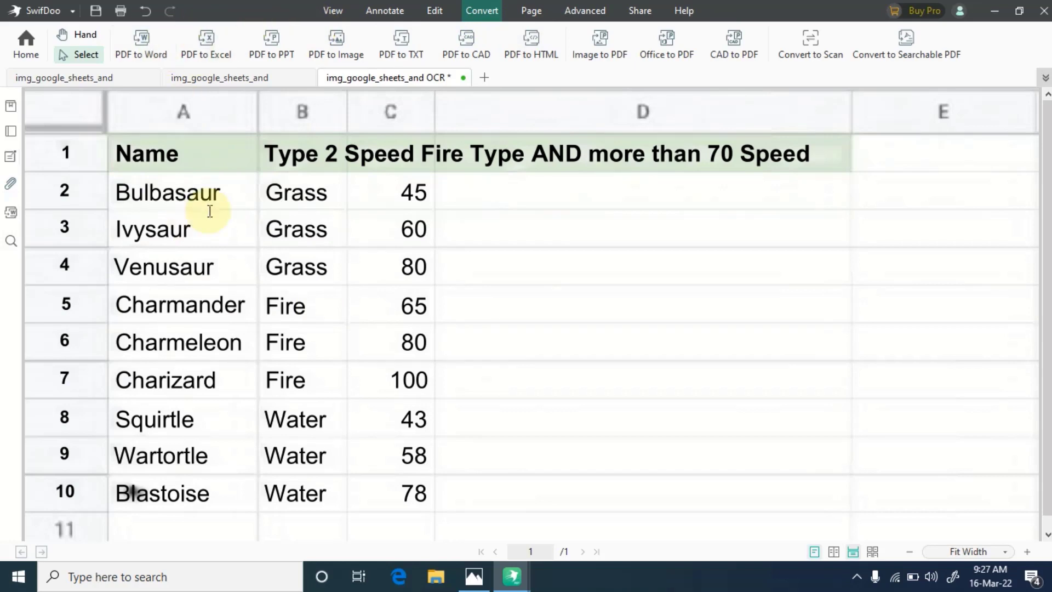
Export the OCR page to img_google_sheets_and OCR.xlsx with PDF to Excel.
left_click(206, 41)
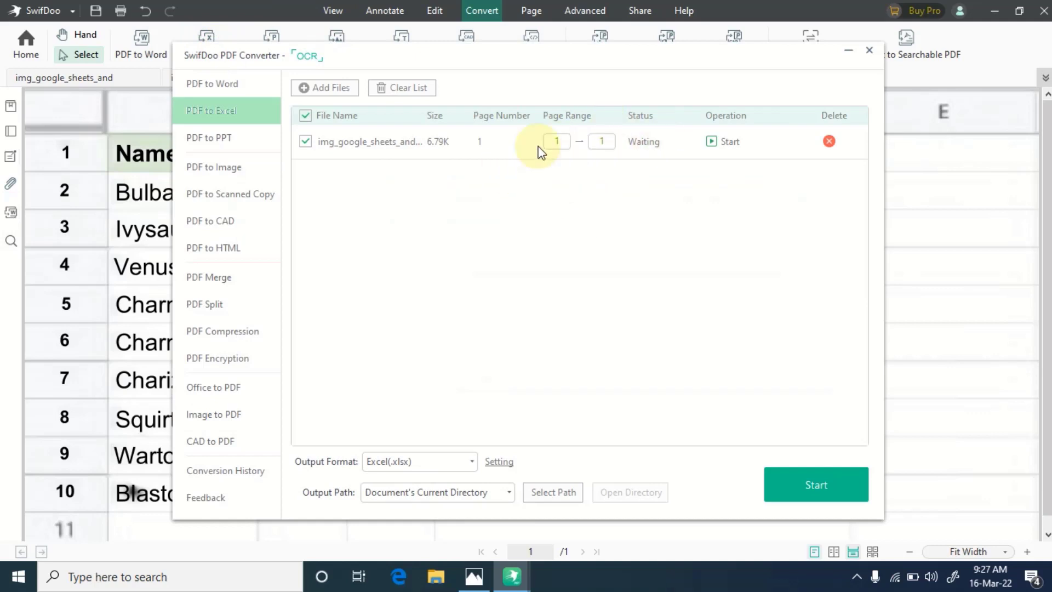
left_click(799, 483)
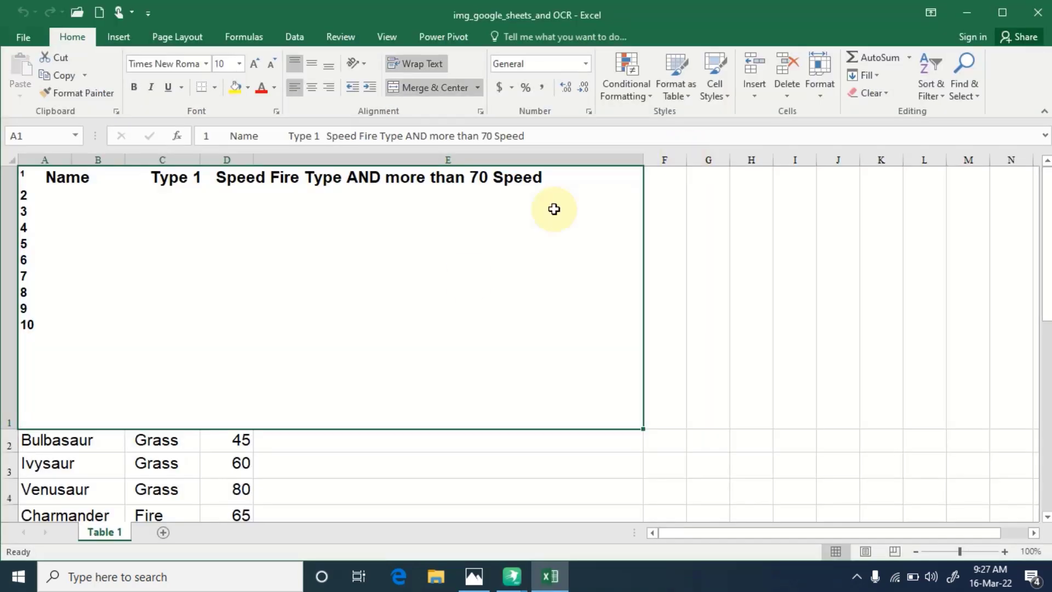
Delete the garbled merged header row 1 and remove the leftover screenshot picture.
scroll(467, 281, "down", 2)
scroll(467, 280, "up", 1)
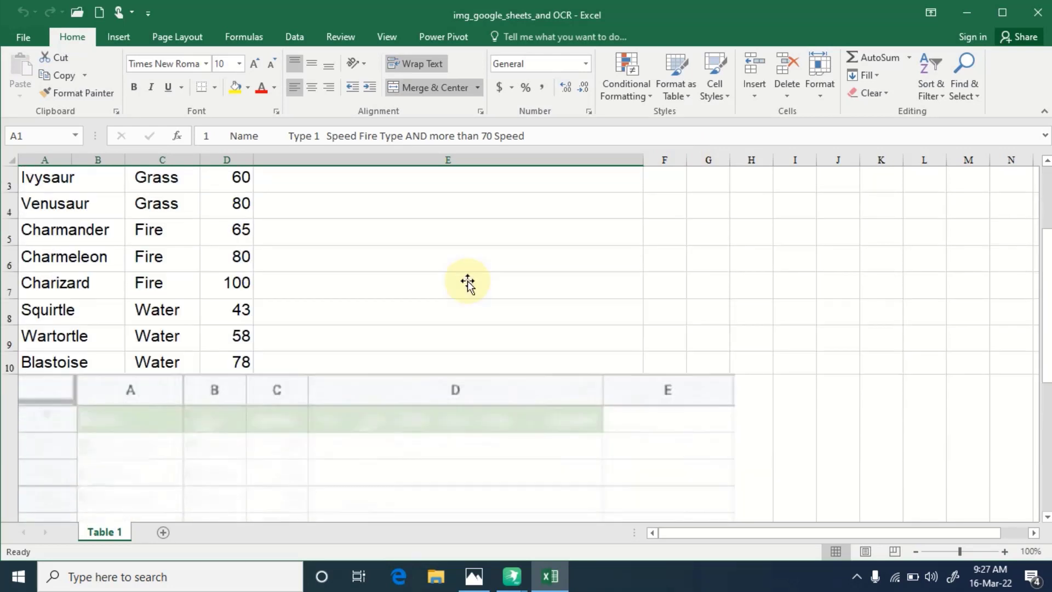
scroll(467, 281, "up", 1)
left_click(467, 280)
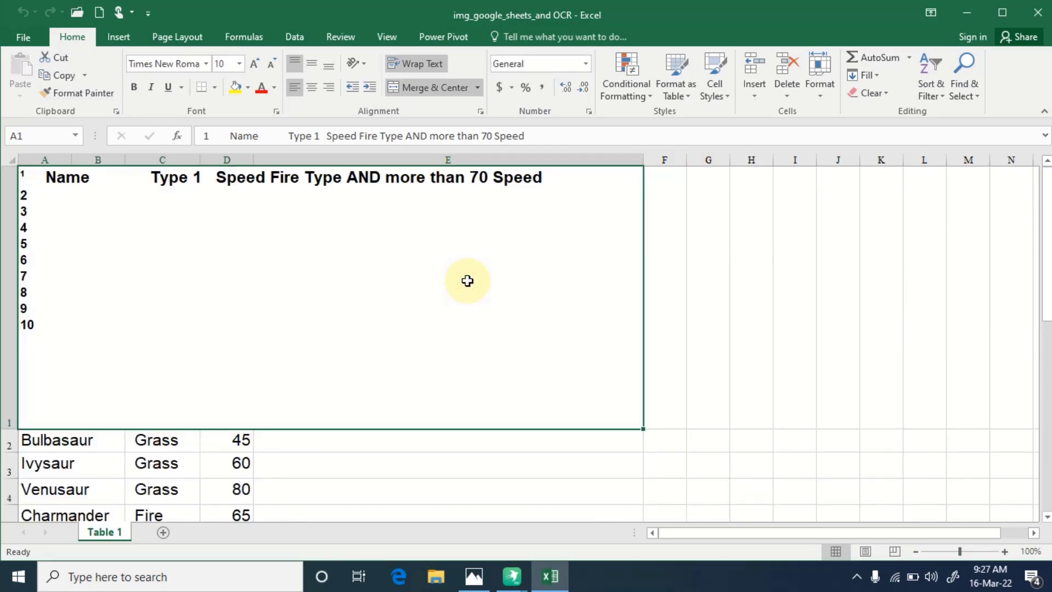
key("Delete")
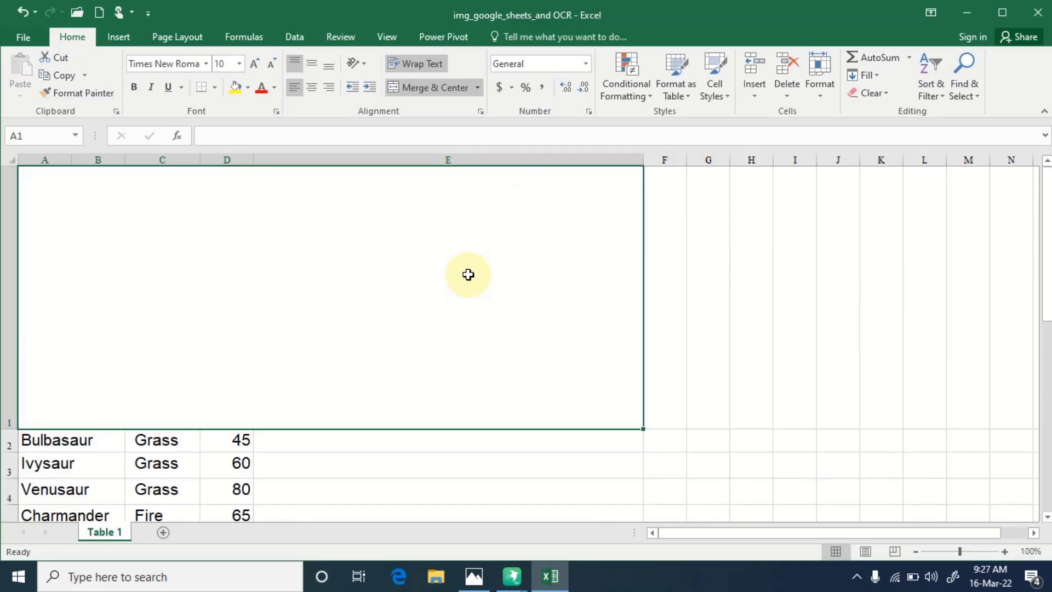
right_click(469, 275)
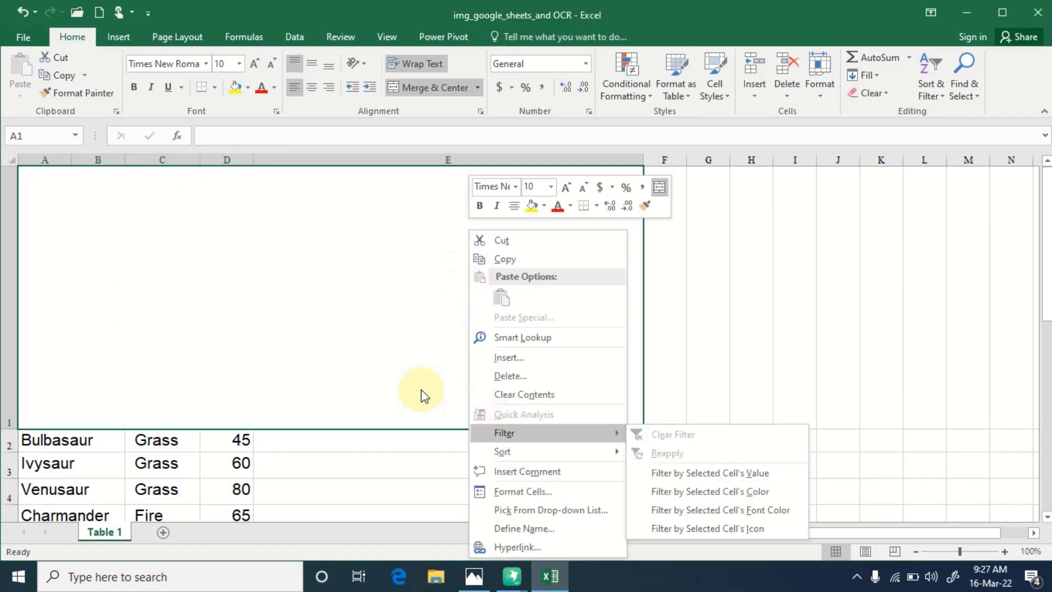
mouse_move(502, 452)
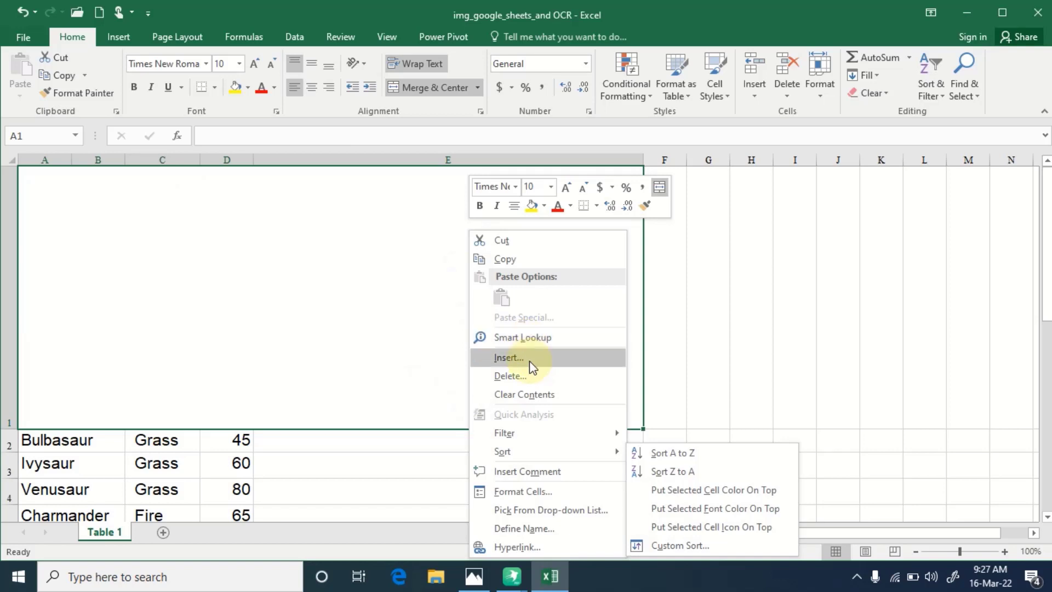
left_click(528, 378)
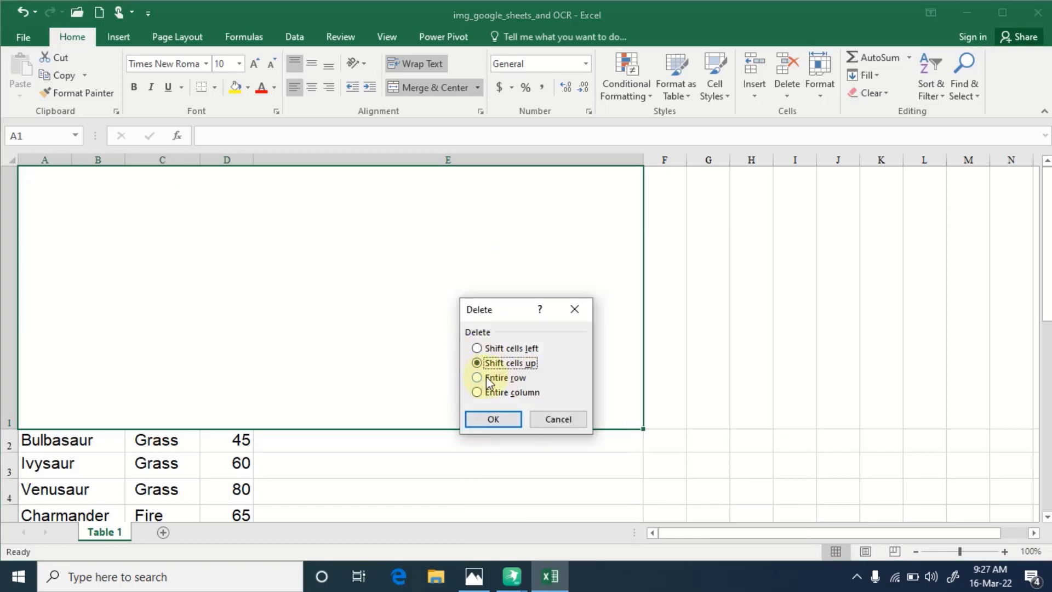
left_click(490, 378)
left_click(493, 419)
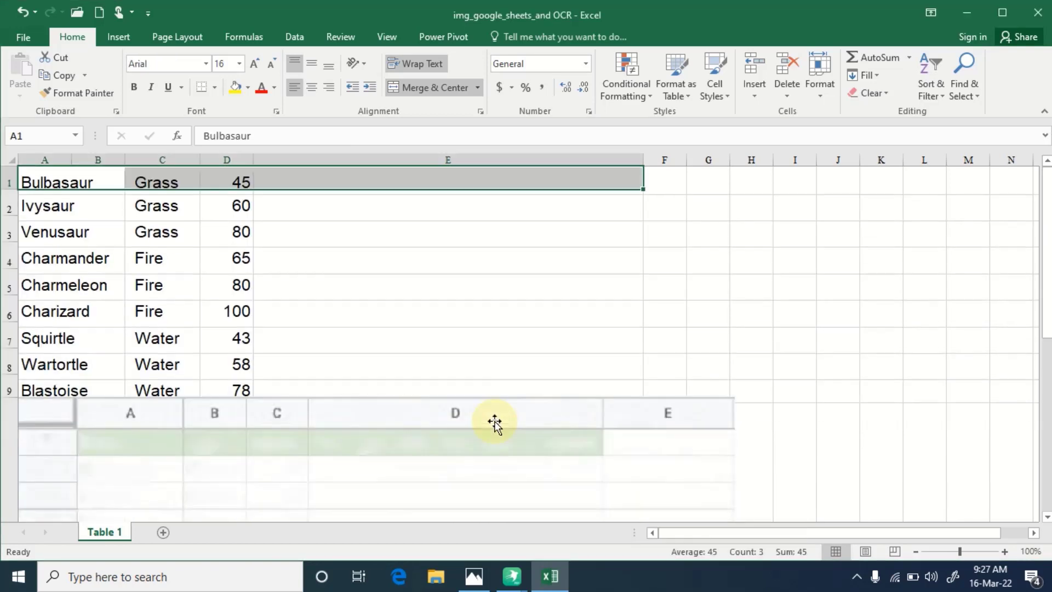
left_click(193, 411)
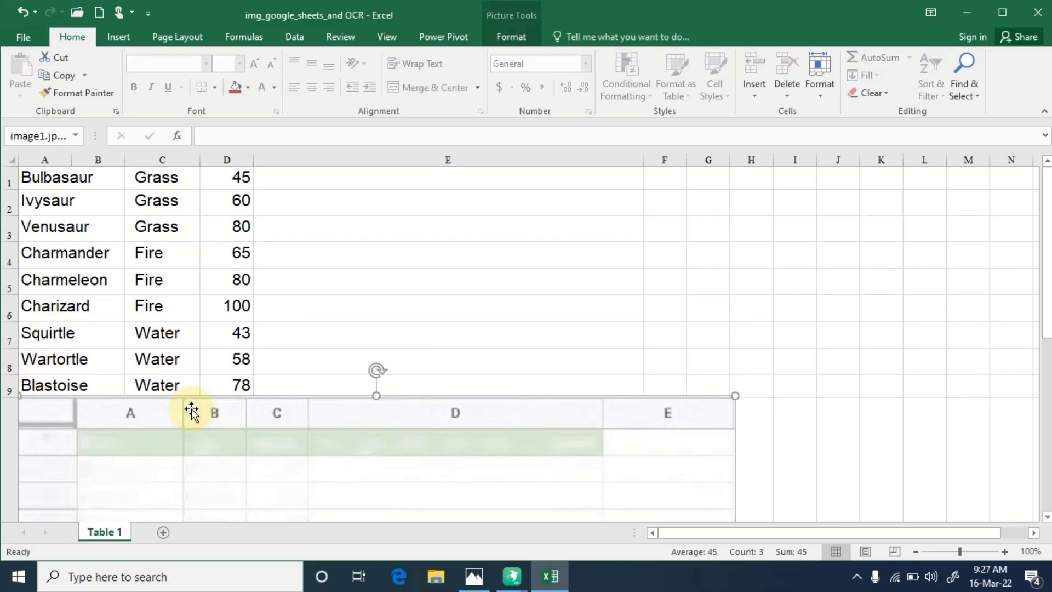
key("Delete")
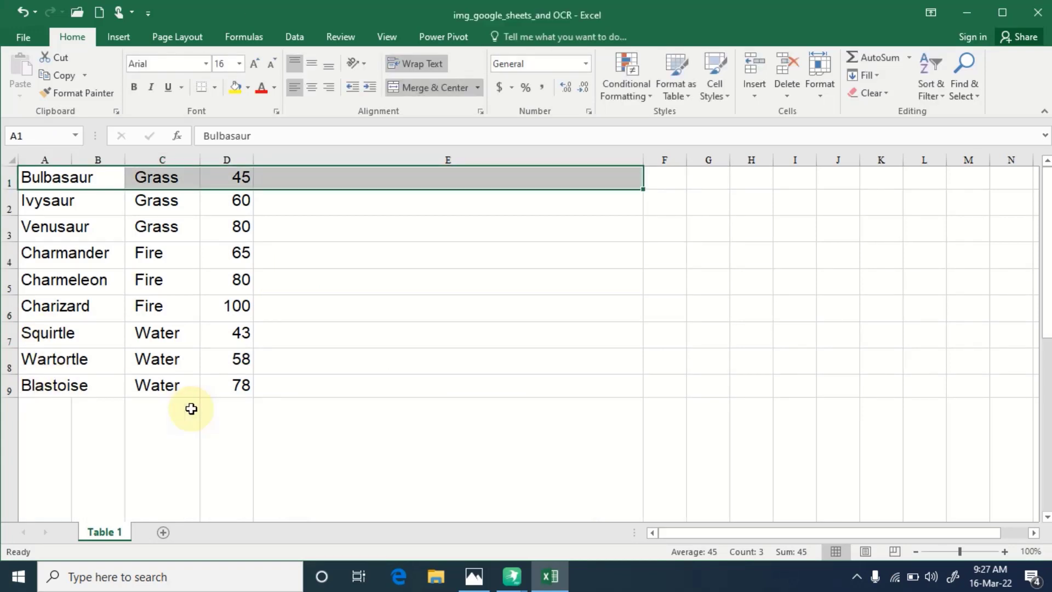
Delete the entire empty row 10 beneath Blastoise, then select cell D2.
right_click(165, 436)
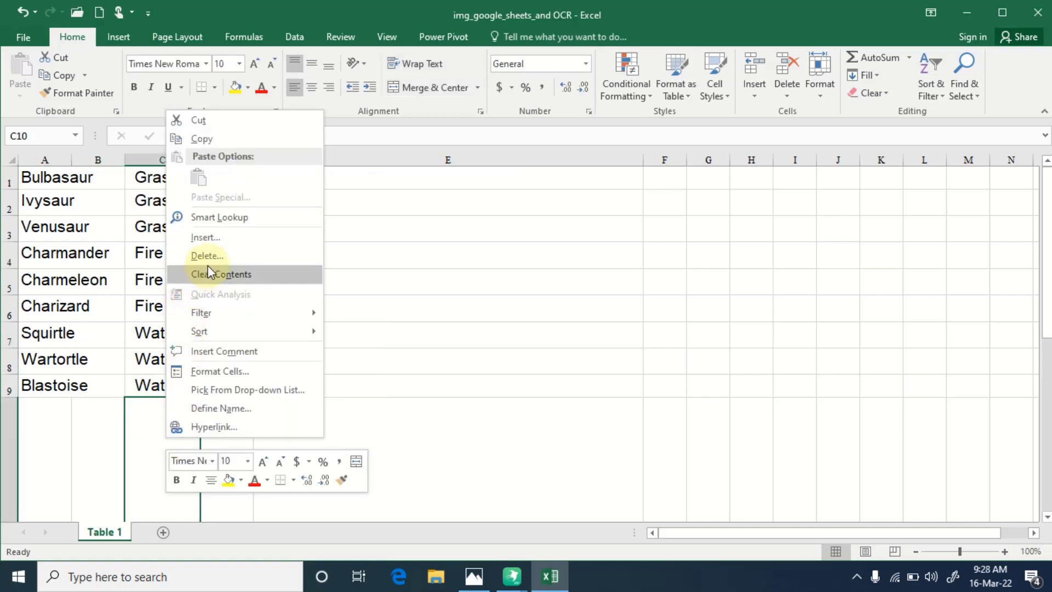
left_click(210, 258)
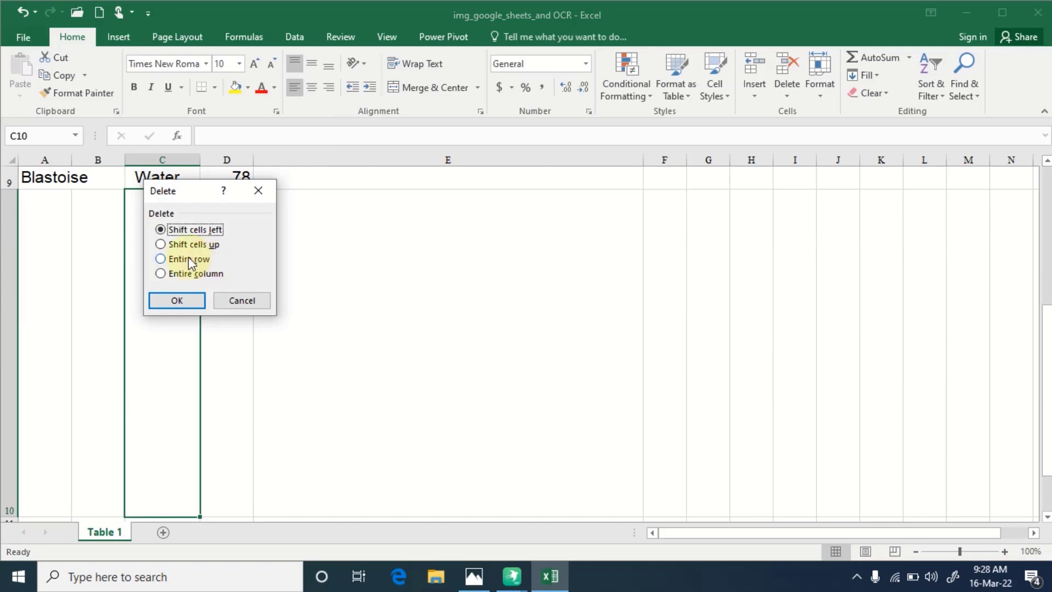
left_click(186, 259)
left_click(181, 301)
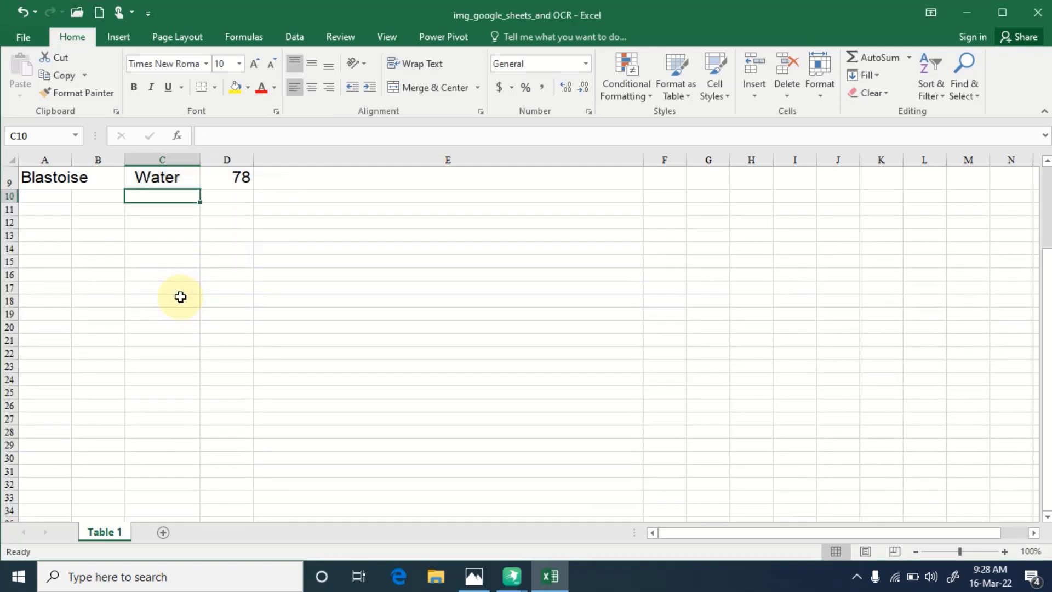
scroll(180, 296, "up", 2)
scroll(181, 297, "up", 1)
scroll(181, 296, "up", 1)
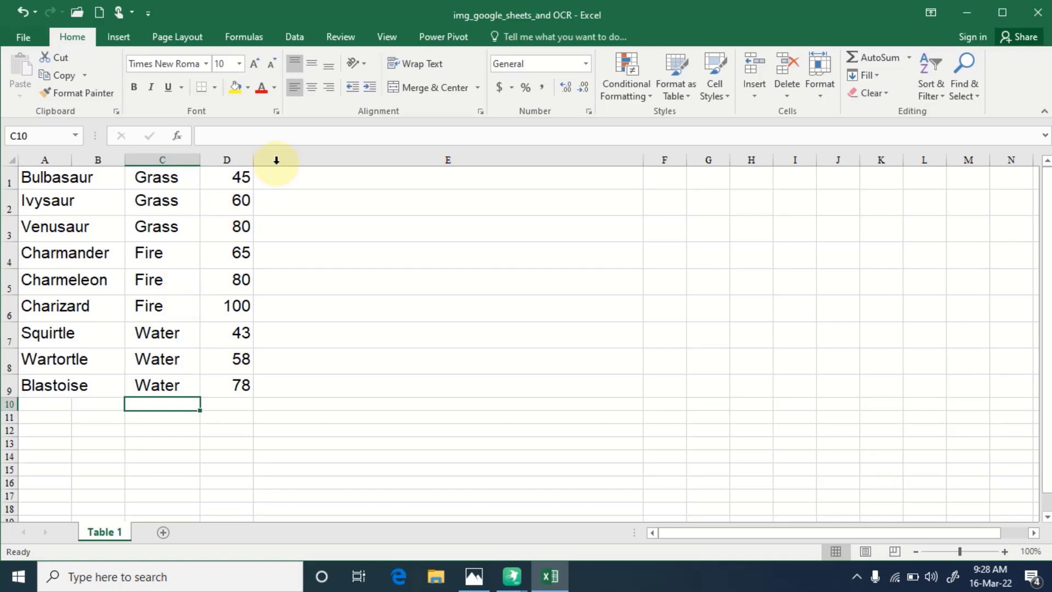
left_click(239, 195)
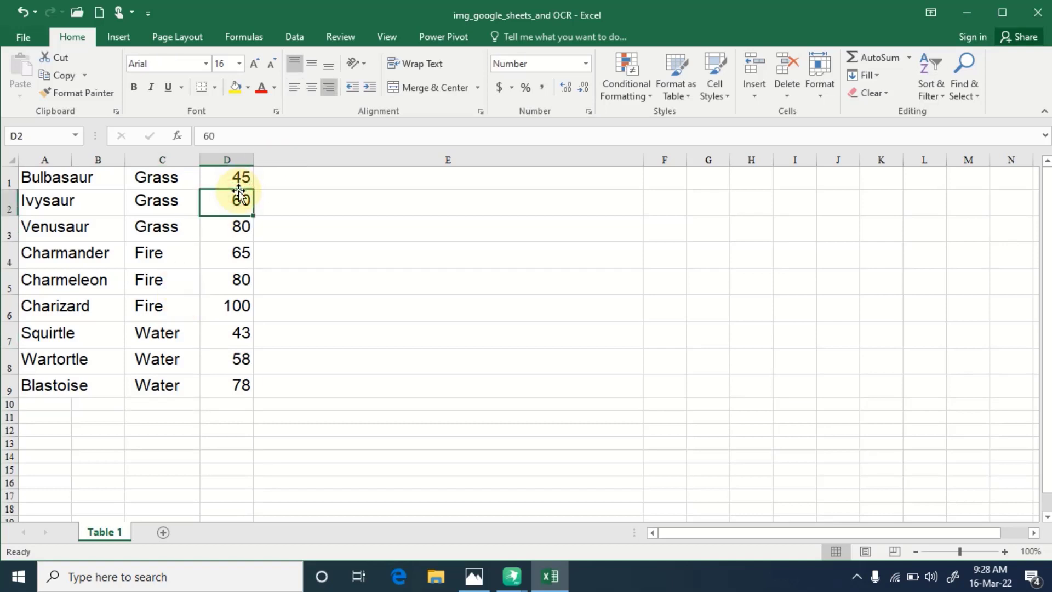